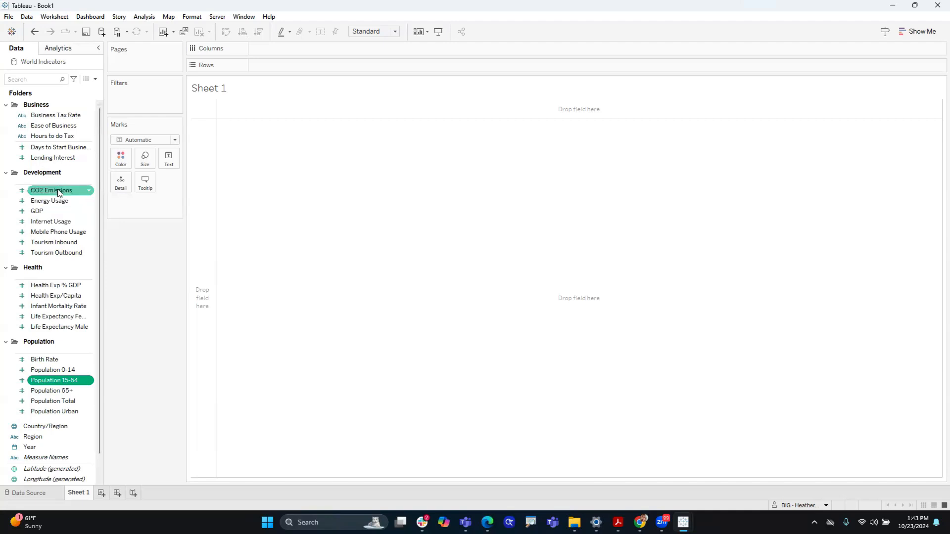
Review the available field options for Country/Region, including its geographic role.
scroll(57, 191, "down", 1)
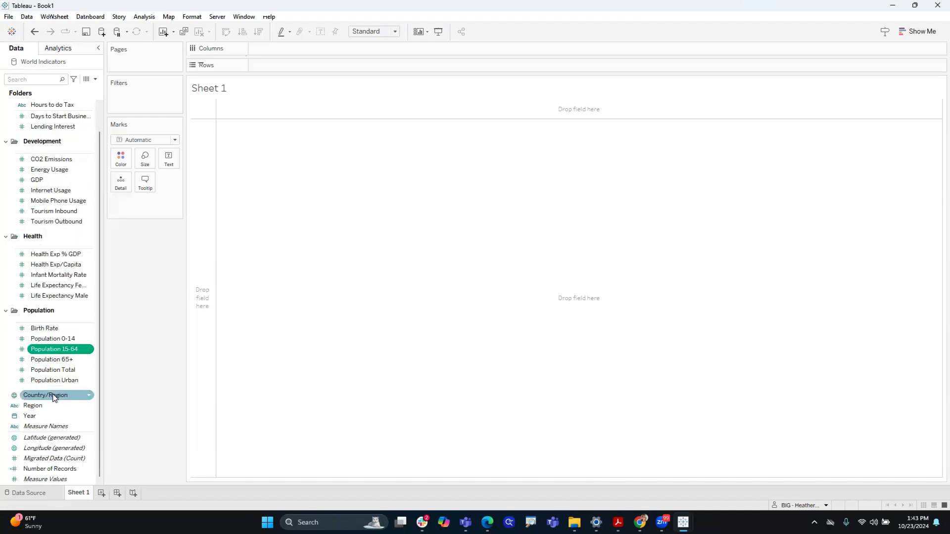
left_click(90, 396)
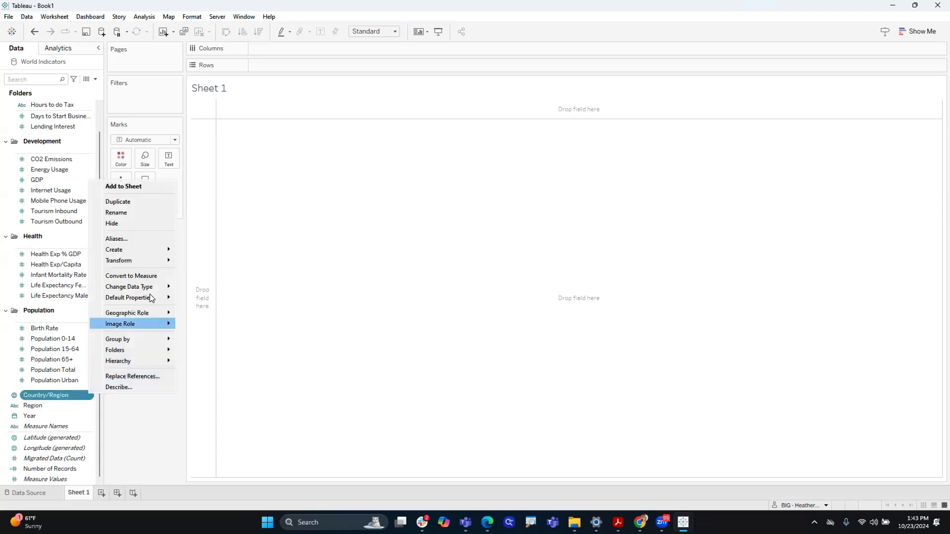
mouse_move(151, 318)
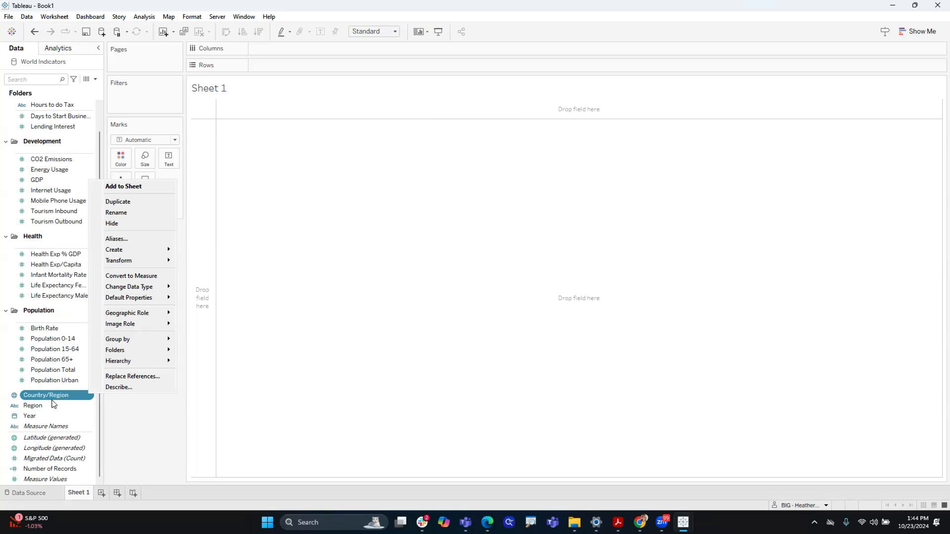
left_click(112, 409)
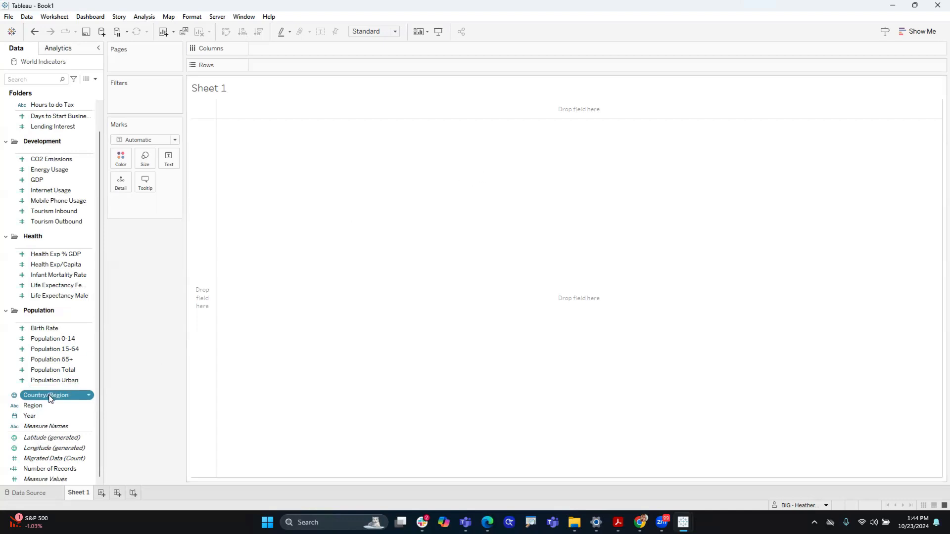
Build a world map by adding Country/Region as detail on the marks.
left_click_drag(50, 398, 567, 282)
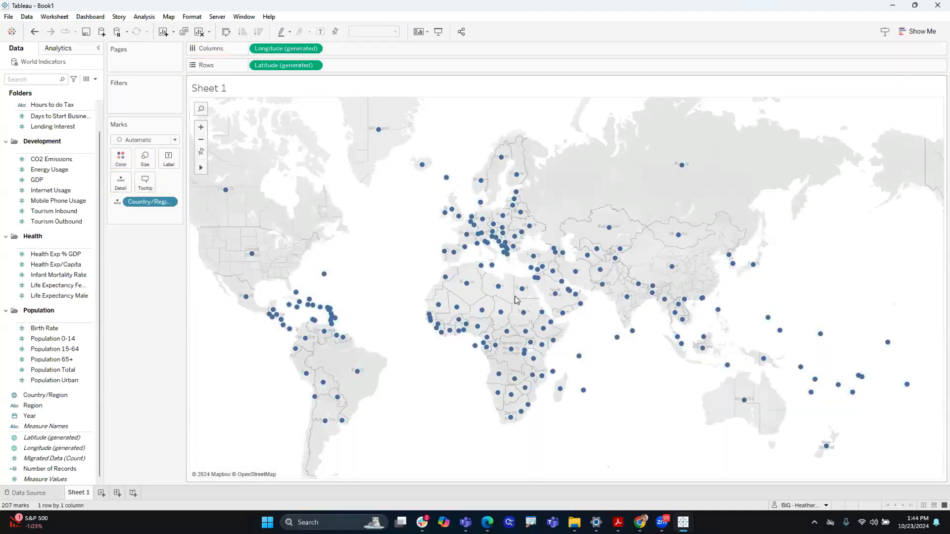
left_click(38, 34)
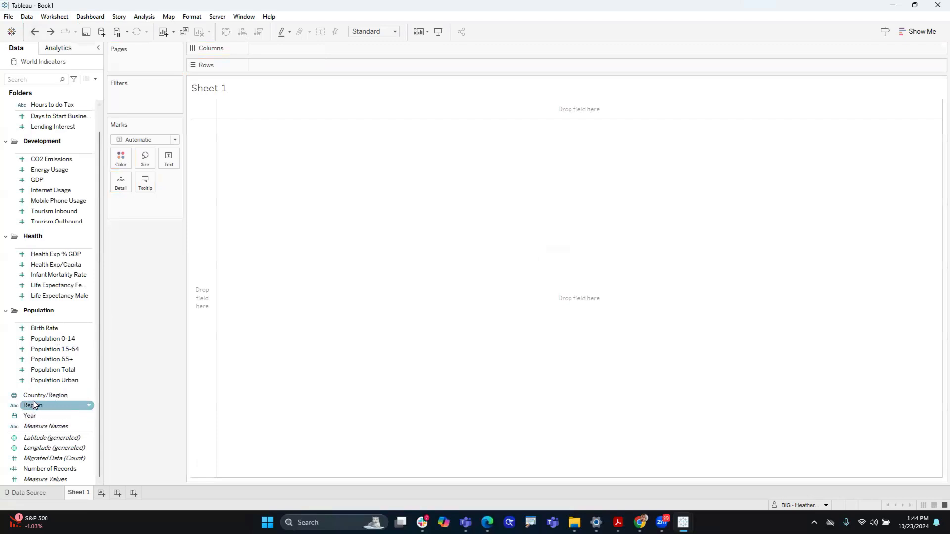
left_click_drag(34, 396, 119, 184)
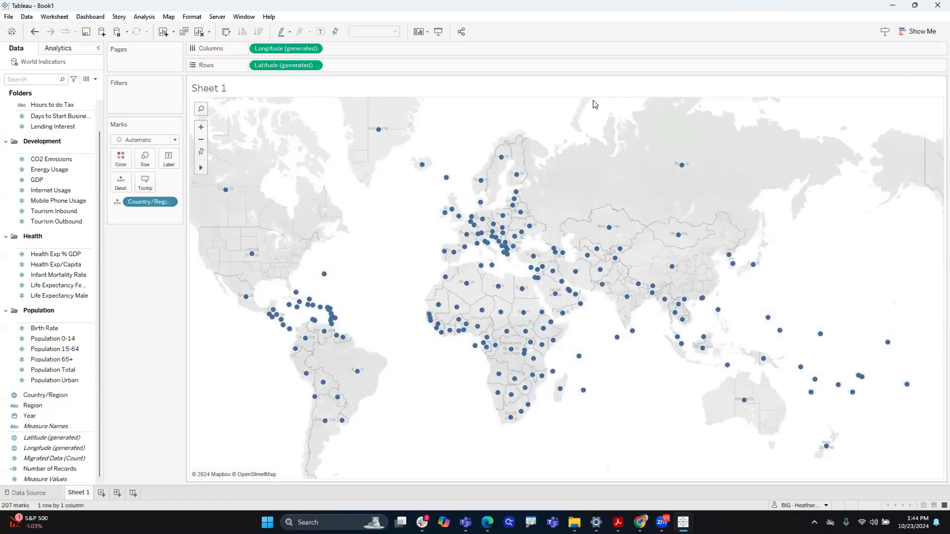
Look through the Show Me chart suggestions and the available mark types for a density option.
left_click(919, 36)
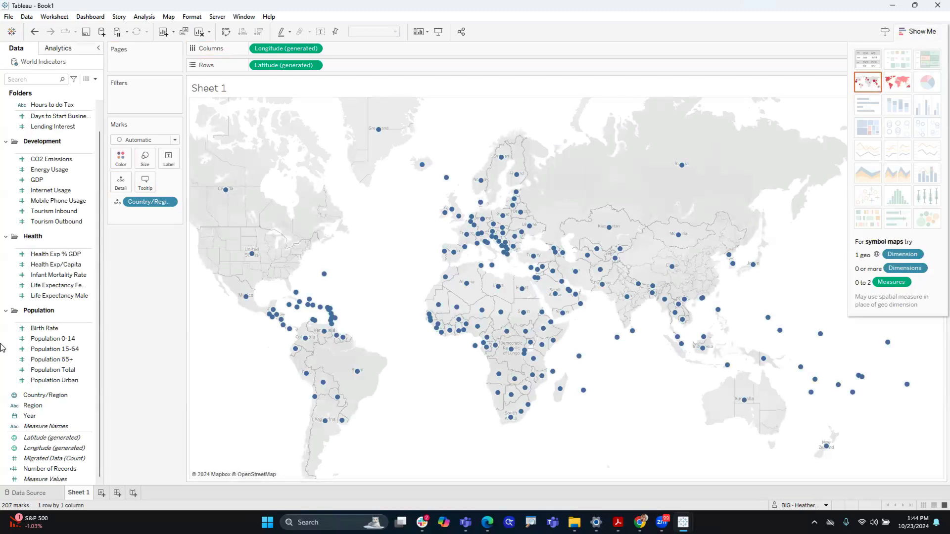
left_click(33, 405)
left_click(176, 140)
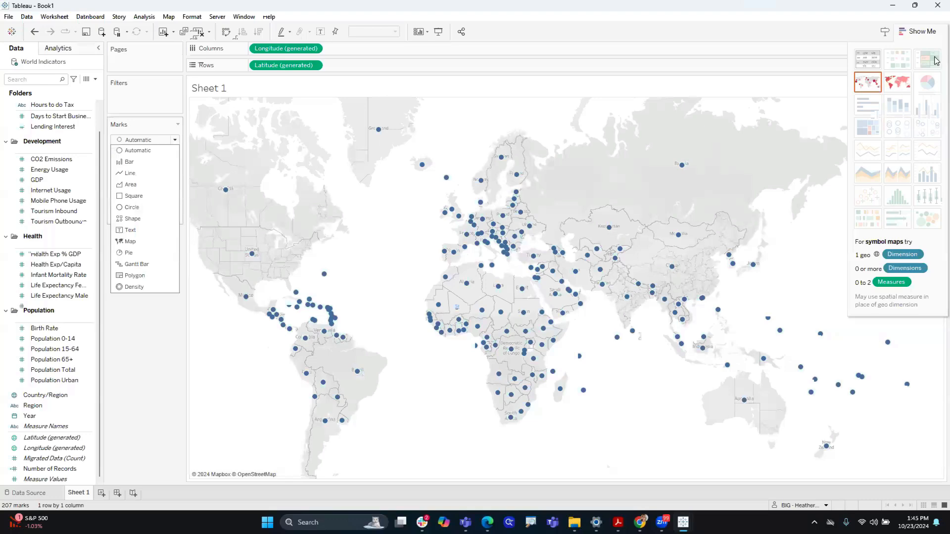
left_click(919, 32)
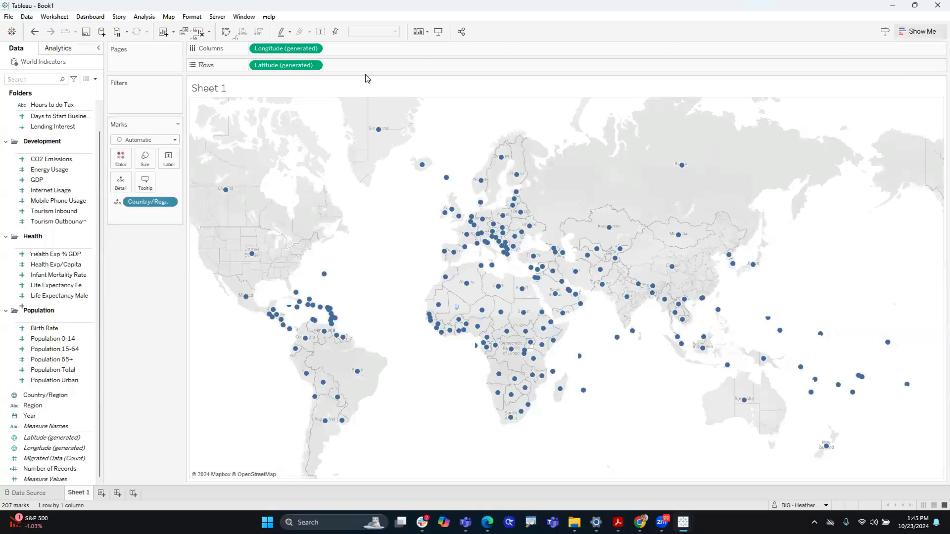
Change the map's mark type to Density and apply the Density Multi-color Light palette.
left_click(175, 140)
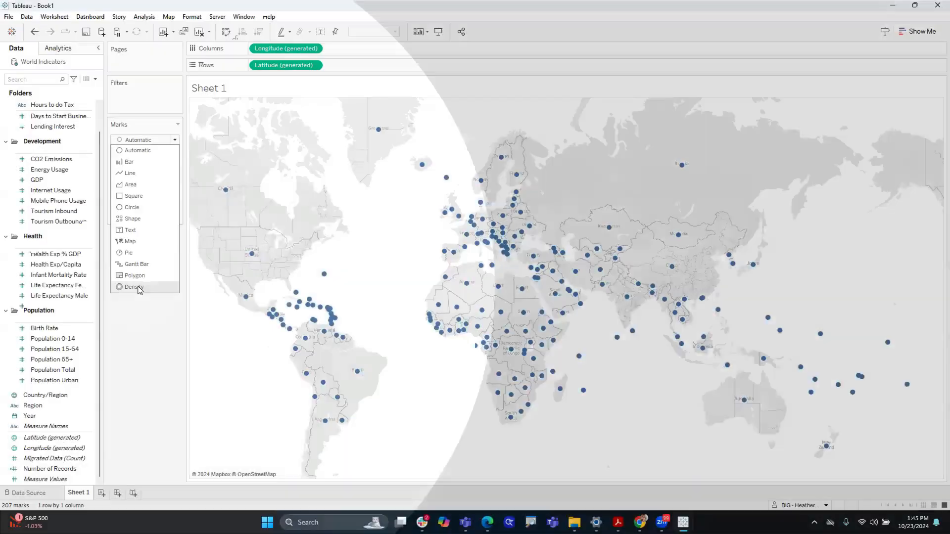
left_click(138, 288)
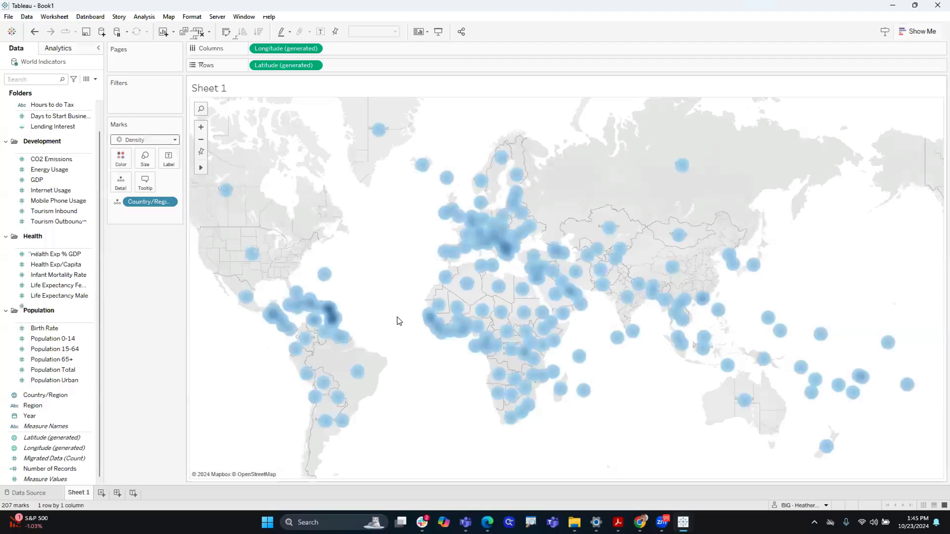
left_click(125, 162)
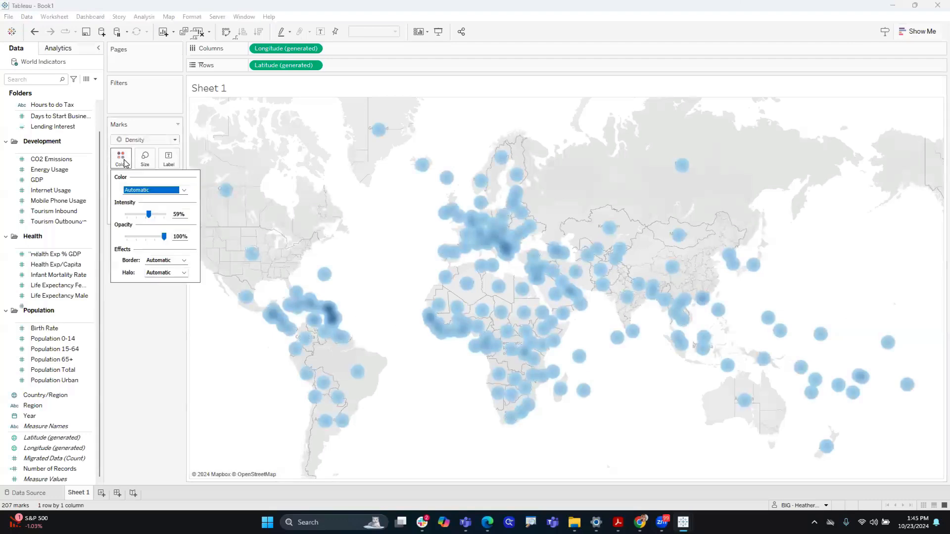
left_click(184, 191)
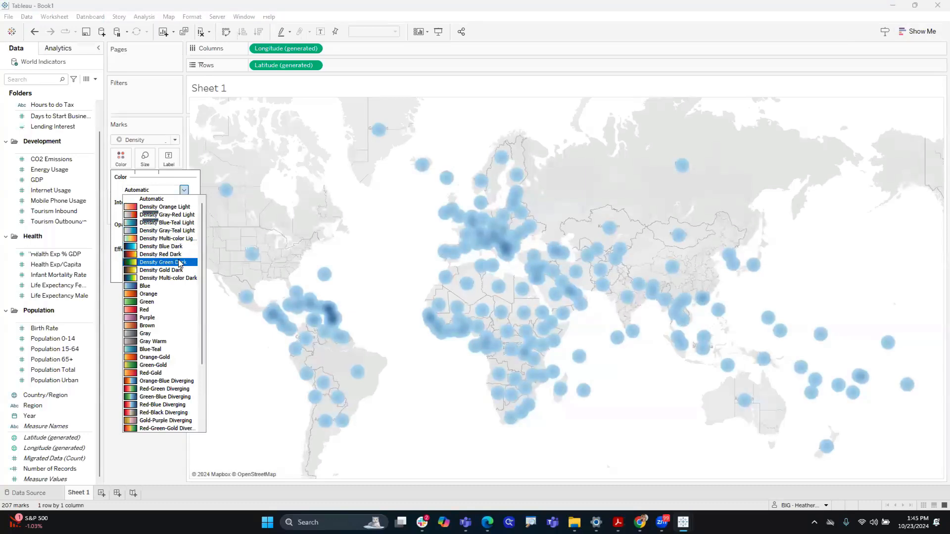
left_click(177, 238)
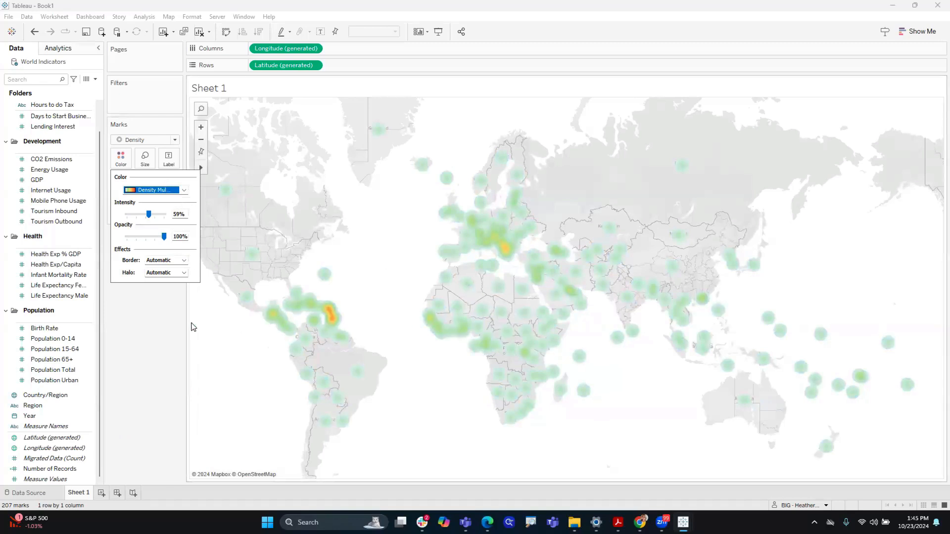
left_click(165, 300)
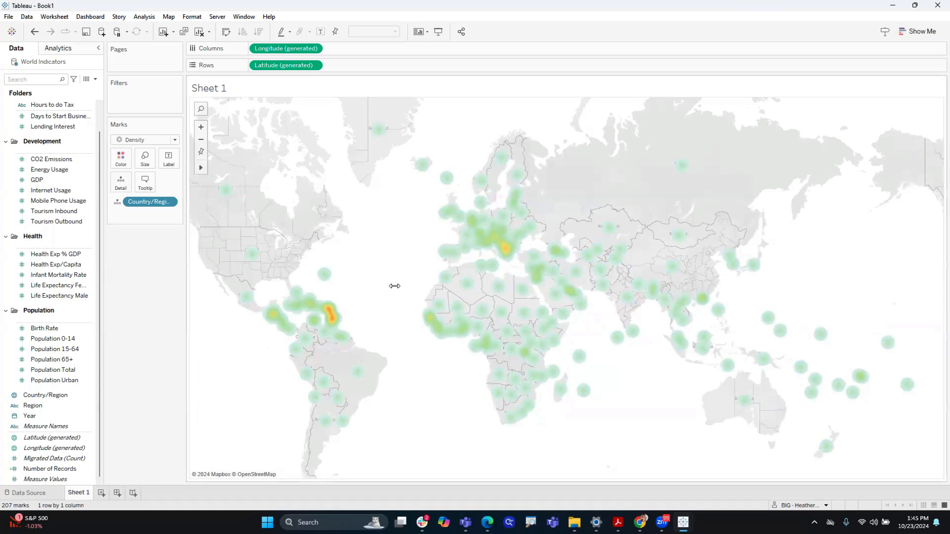
Color the density map by Population 0-14.
left_click(23, 329)
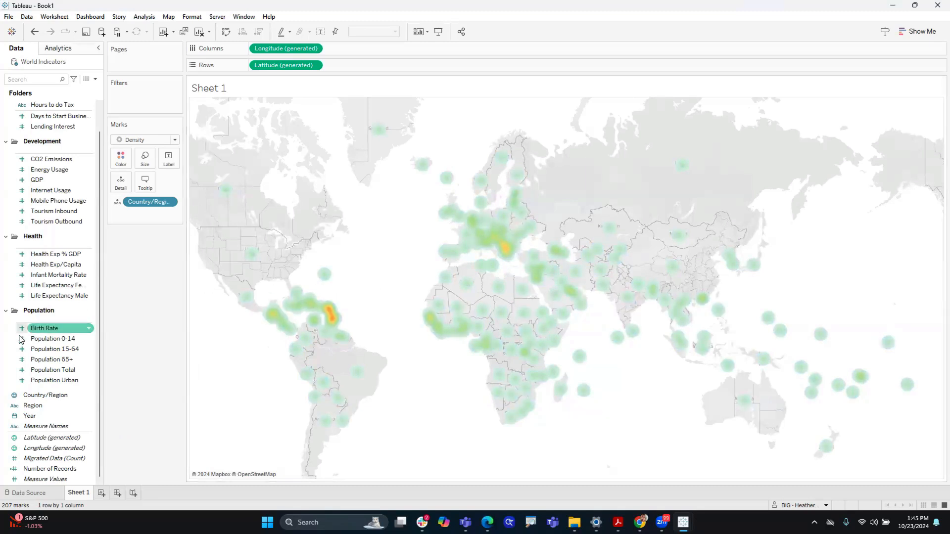
left_click(21, 339)
left_click_drag(20, 339, 143, 160)
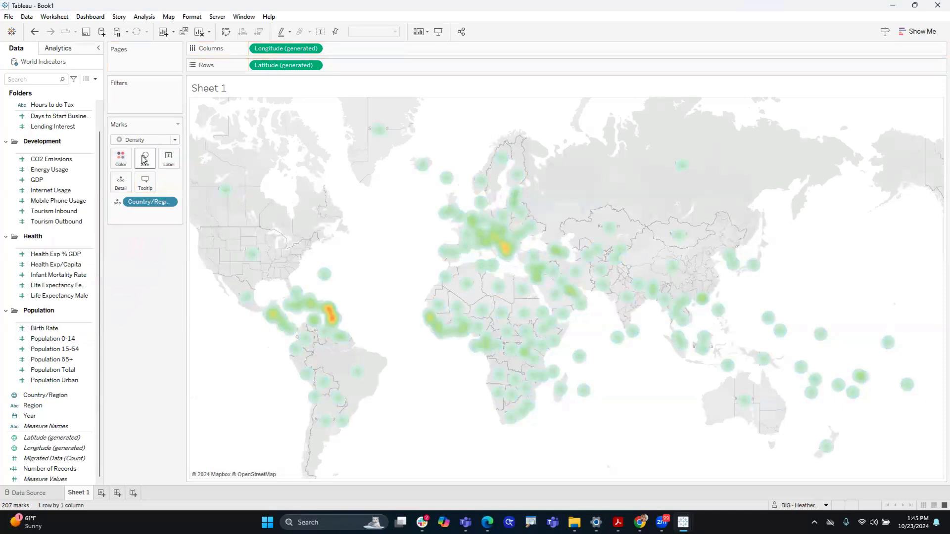
Adjust the size of the density marks slightly.
mouse_move(431, 323)
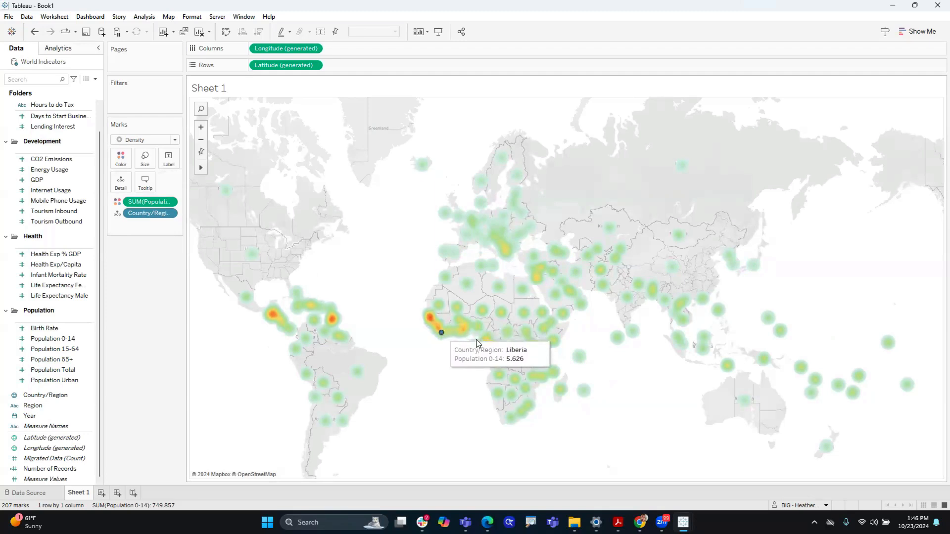
mouse_move(524, 356)
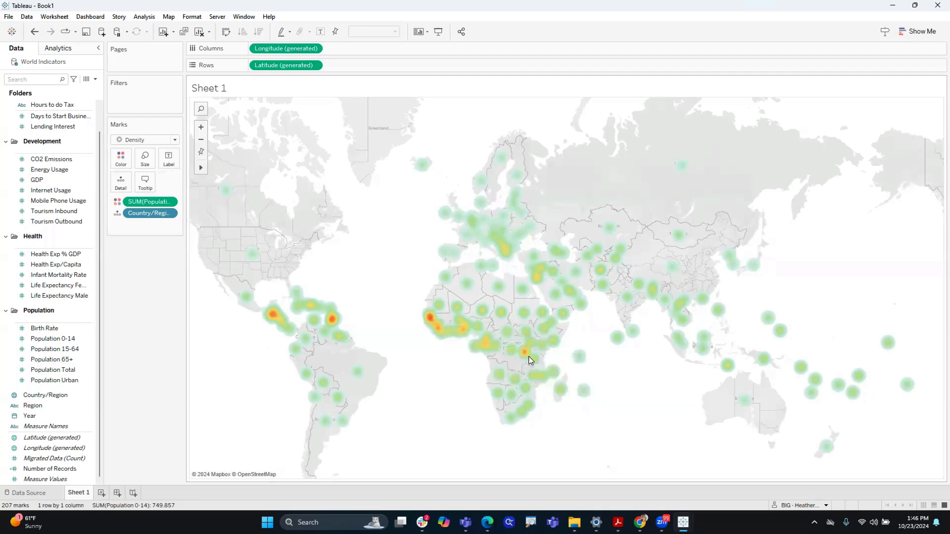
mouse_move(335, 321)
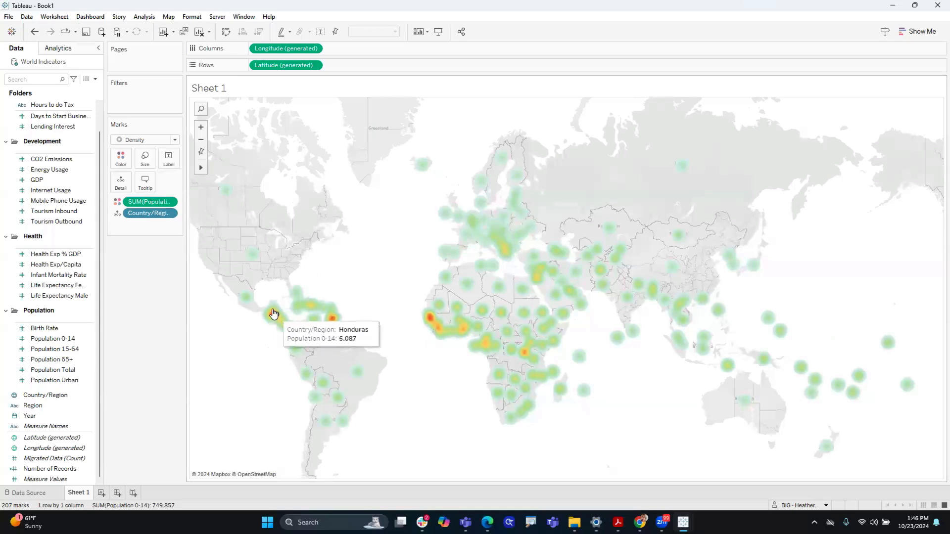
left_click(149, 163)
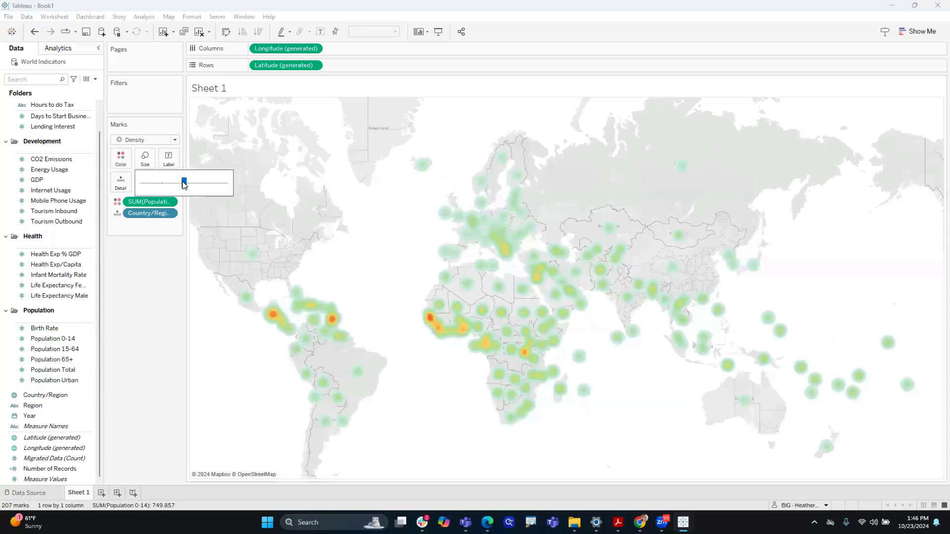
mouse_move(184, 183)
left_mouse_down()
mouse_move(192, 186)
mouse_move(176, 190)
mouse_move(189, 187)
left_mouse_up()
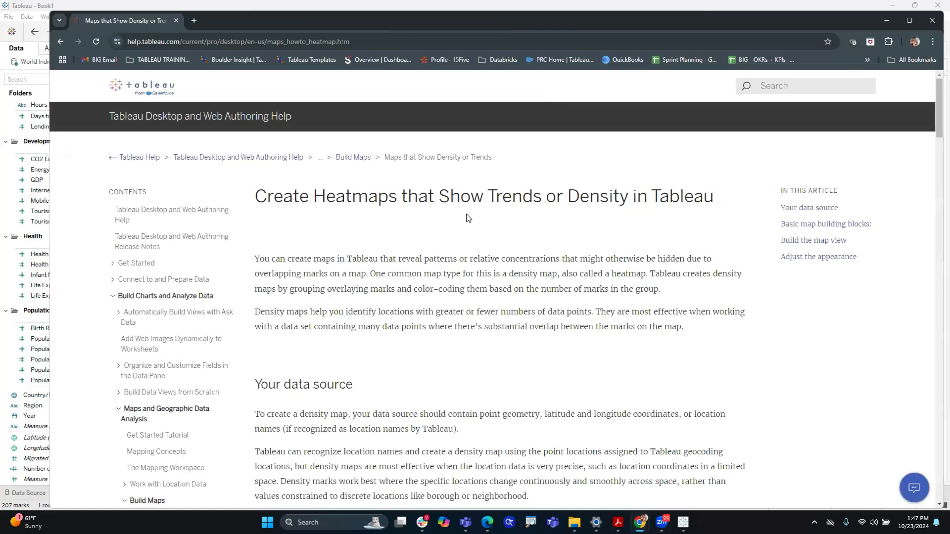
Skim the Tableau Help article on creating heatmaps, select its web address, and return to the workbook.
scroll(500, 208, "down", 4)
scroll(501, 210, "down", 15)
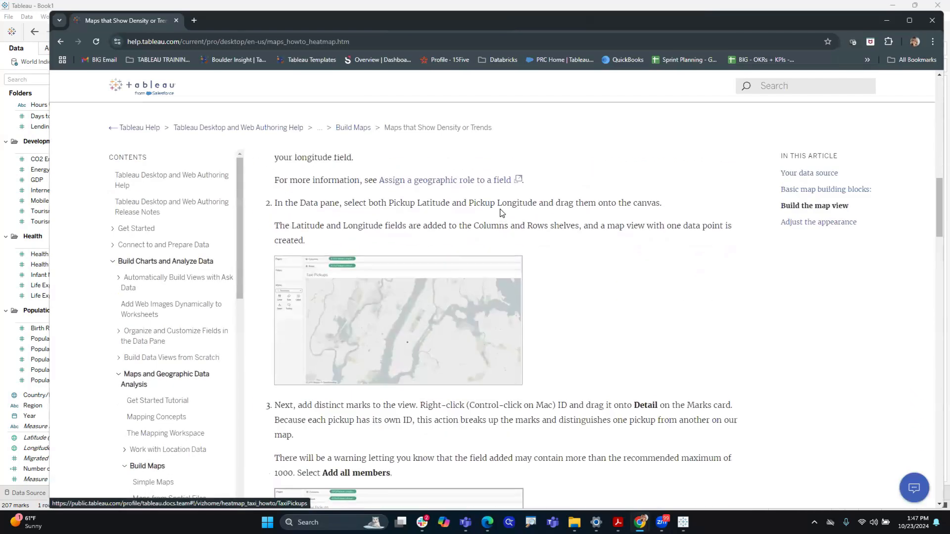
scroll(500, 212, "down", 10)
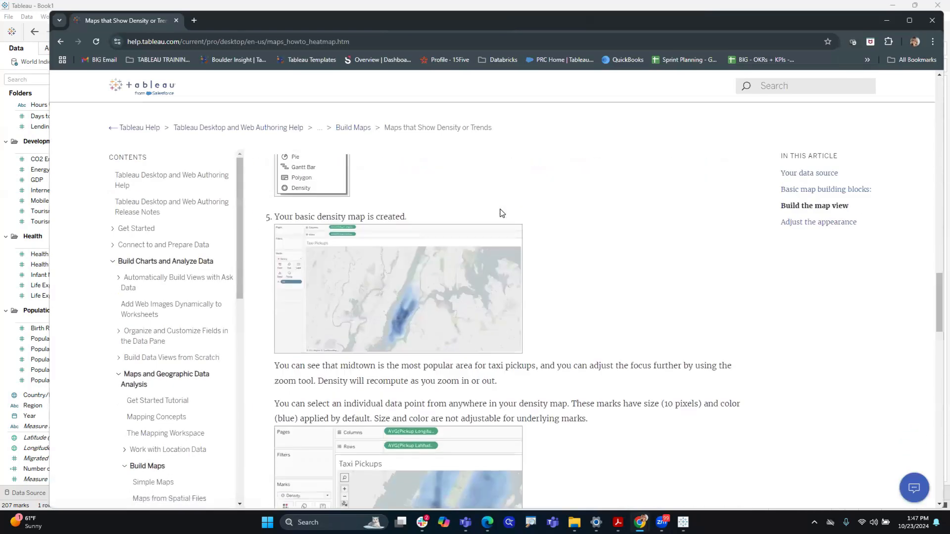
scroll(465, 293, "up", 20)
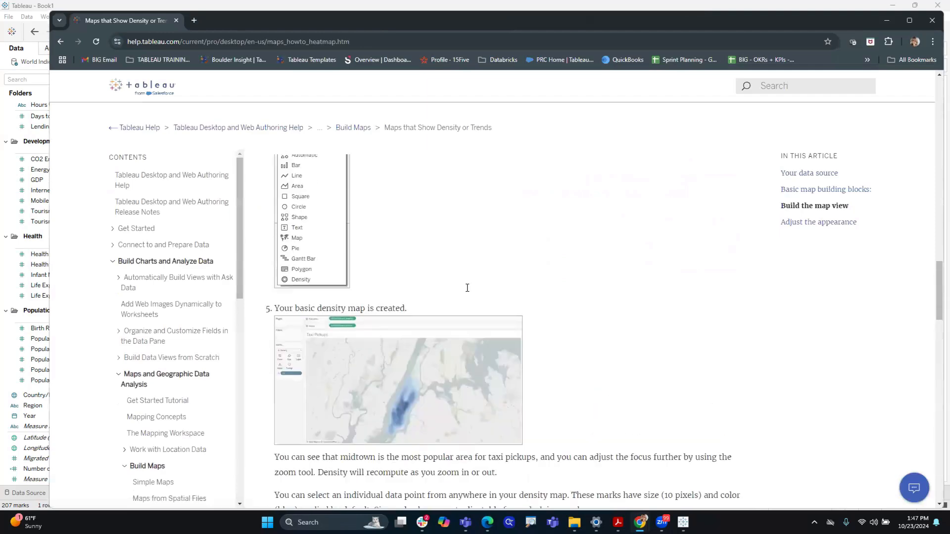
left_click(342, 41)
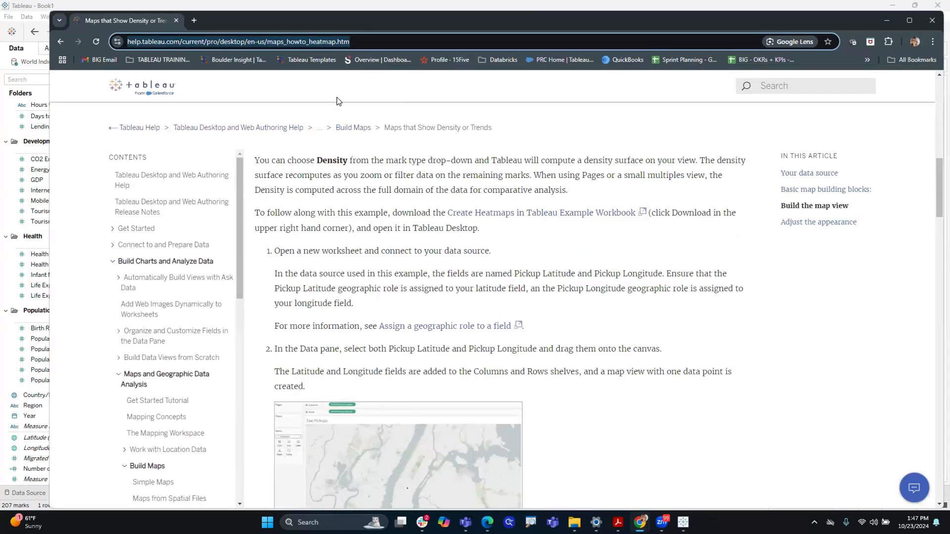
left_click(886, 21)
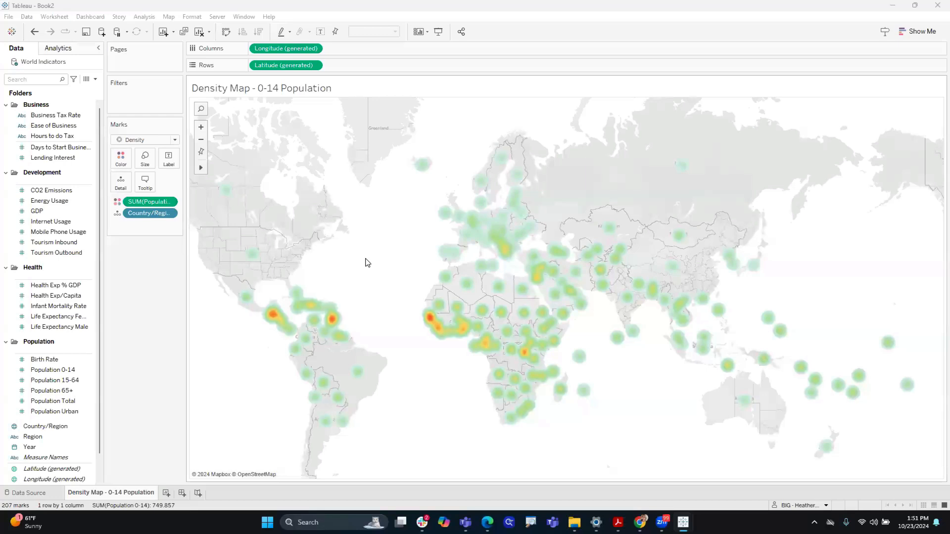
Create a new worksheet with a bar chart of Population 0-14 in columns by Country/Region in rows.
left_click(166, 493)
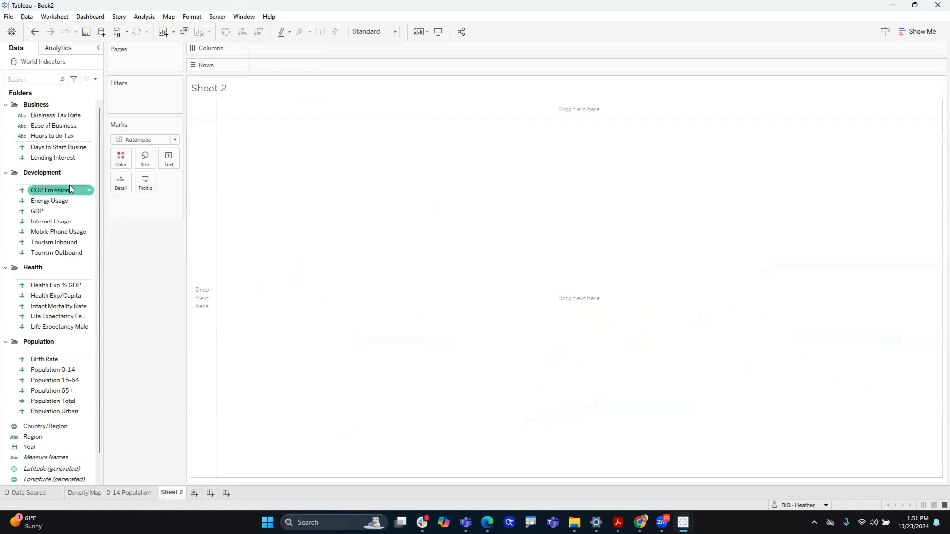
left_click(62, 243)
left_click_drag(60, 370, 297, 50)
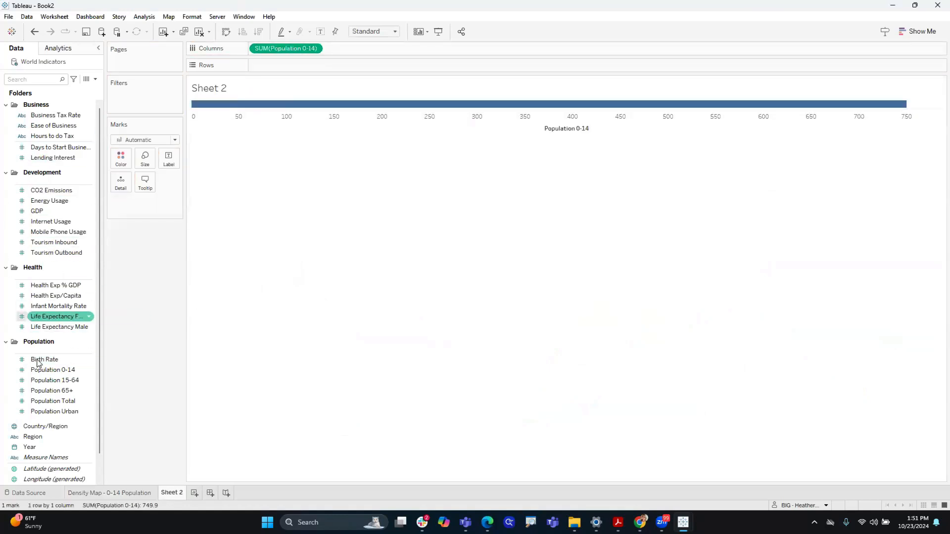
left_click_drag(40, 426, 271, 72)
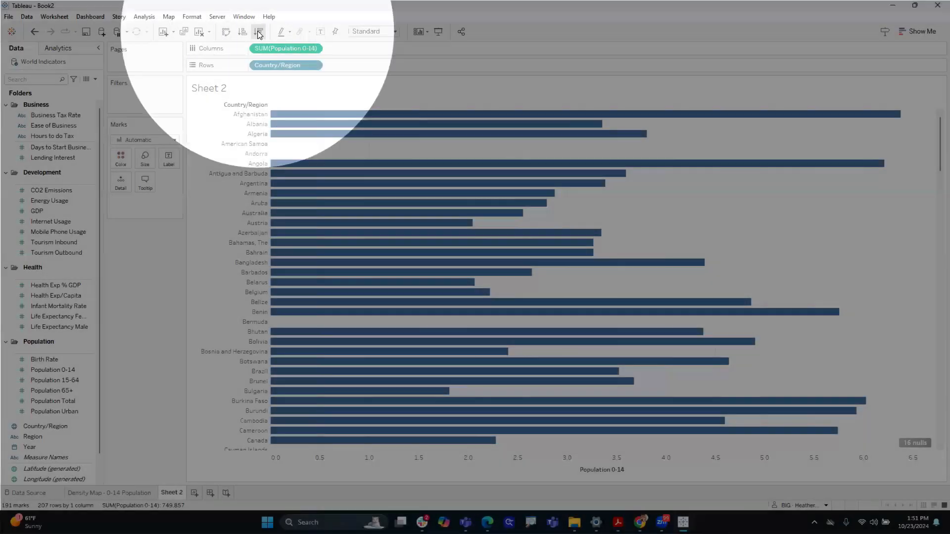
Sort the countries in descending order of Population 0-14 and show value labels on the bars.
left_click(258, 32)
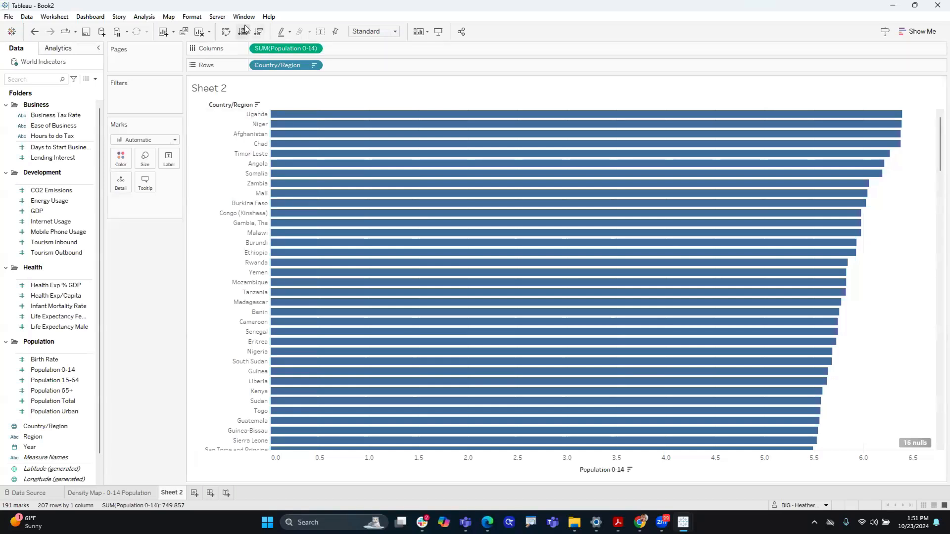
left_click(320, 31)
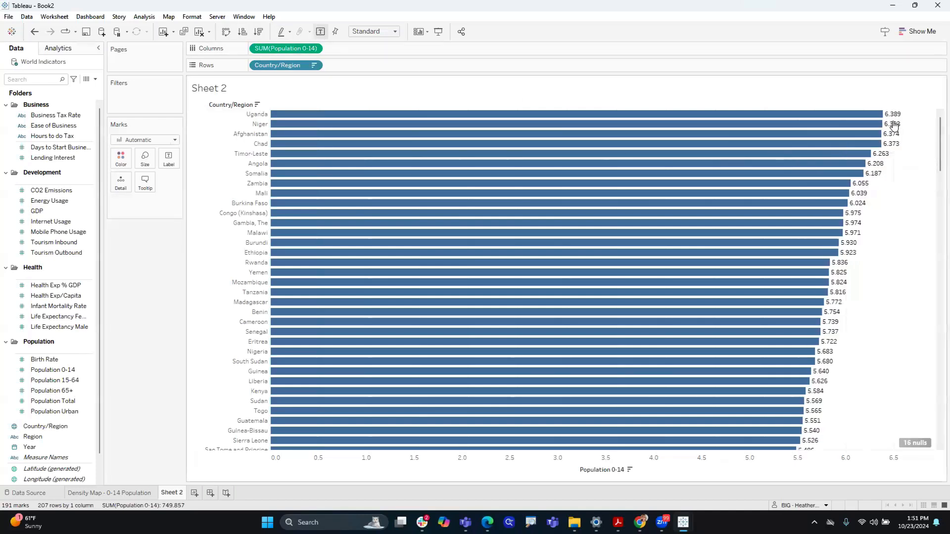
mouse_move(858, 139)
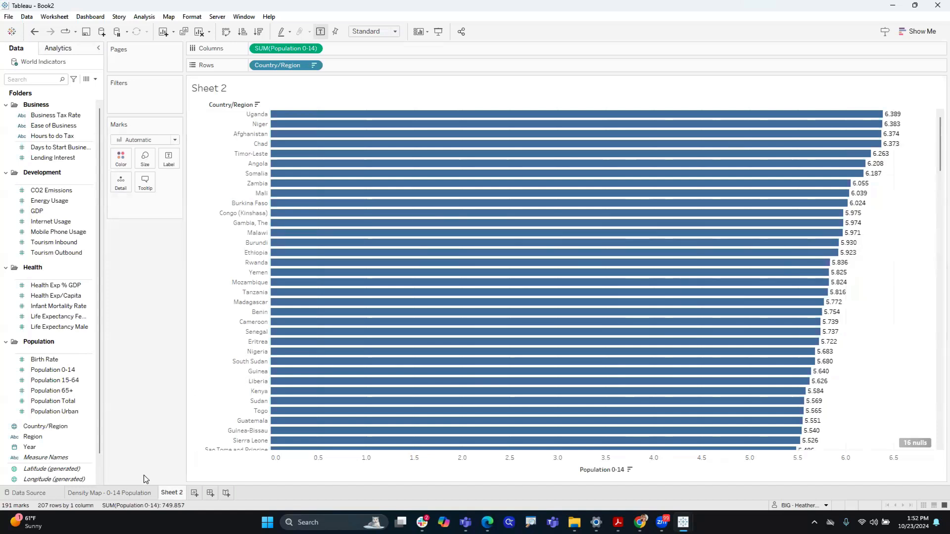
Rename the bar chart worksheet as "Rank - 0-14 Population".
double_click(166, 493)
key("BackSpace")
type("0-14 p")
key("BackSpace")
type("Po")
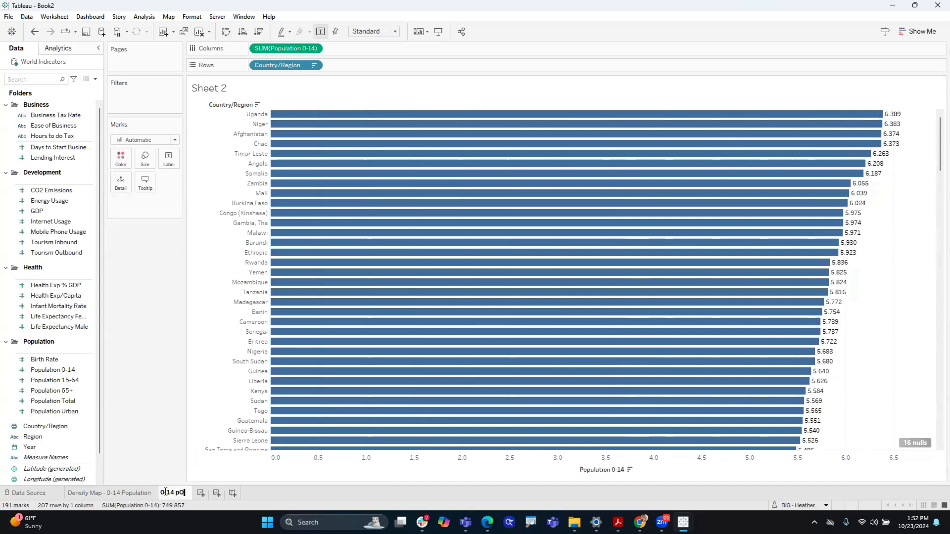
type("pulation")
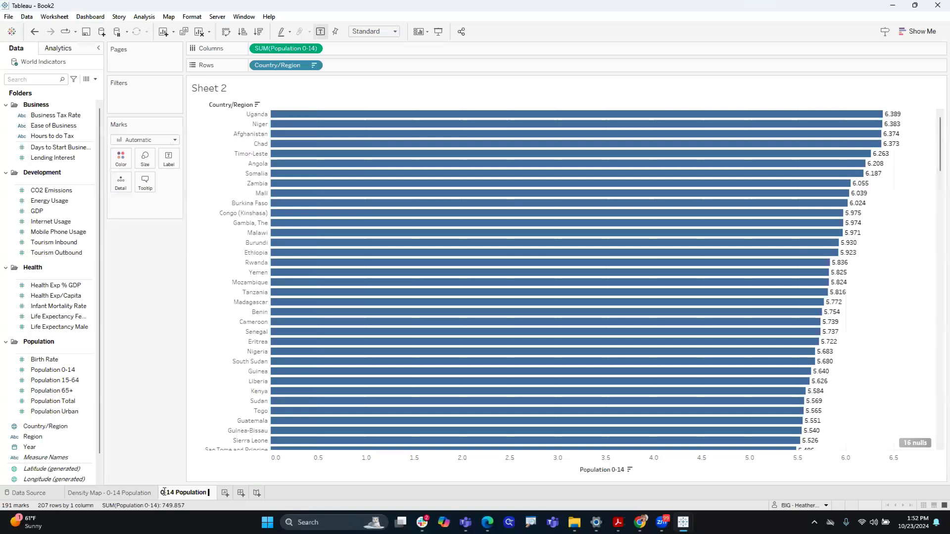
key("Return")
type("Rank -")
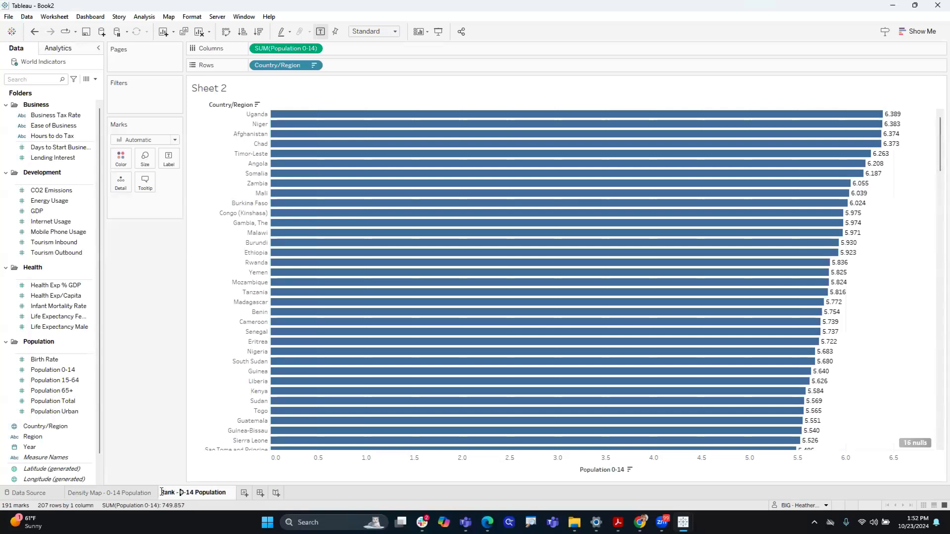
key("Return")
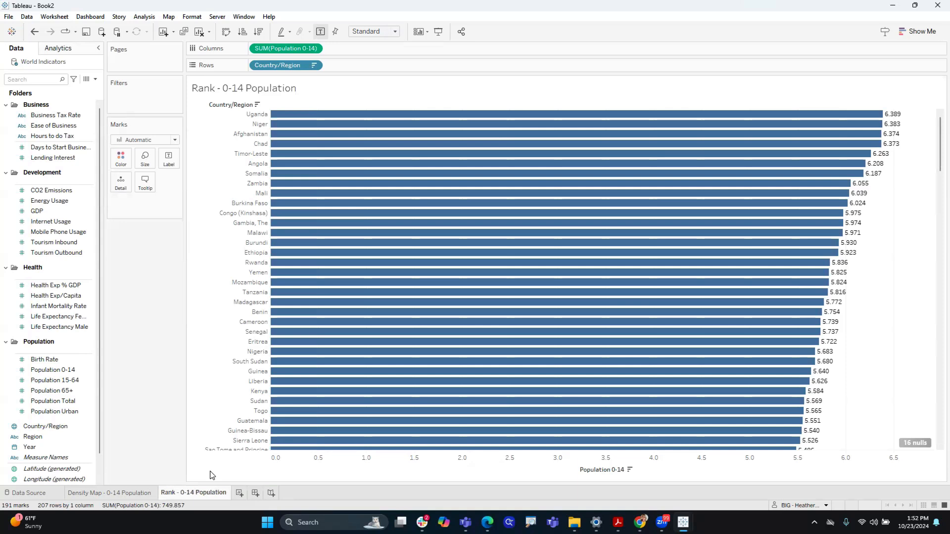
Create a new dashboard and set its fixed size to PowerPoint (1600 x 900).
left_click(254, 493)
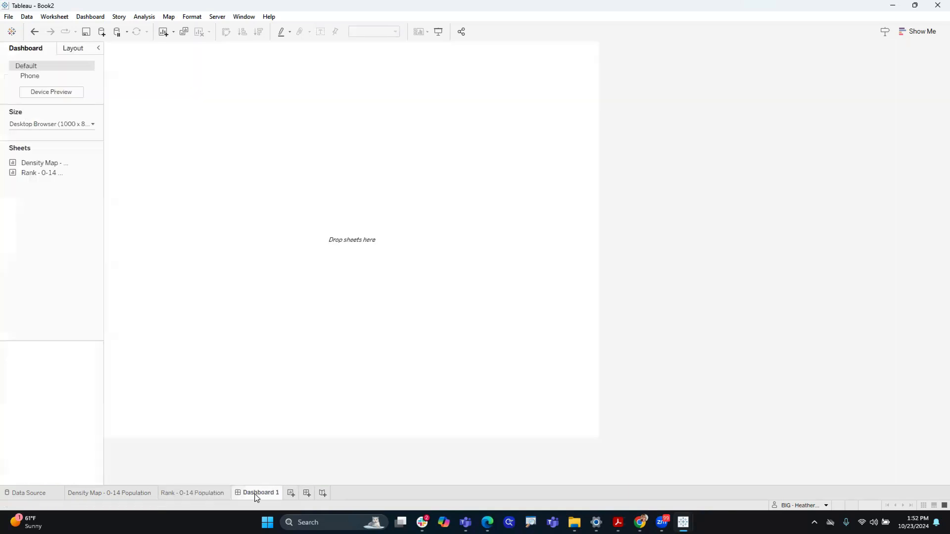
left_click(92, 124)
left_click(87, 155)
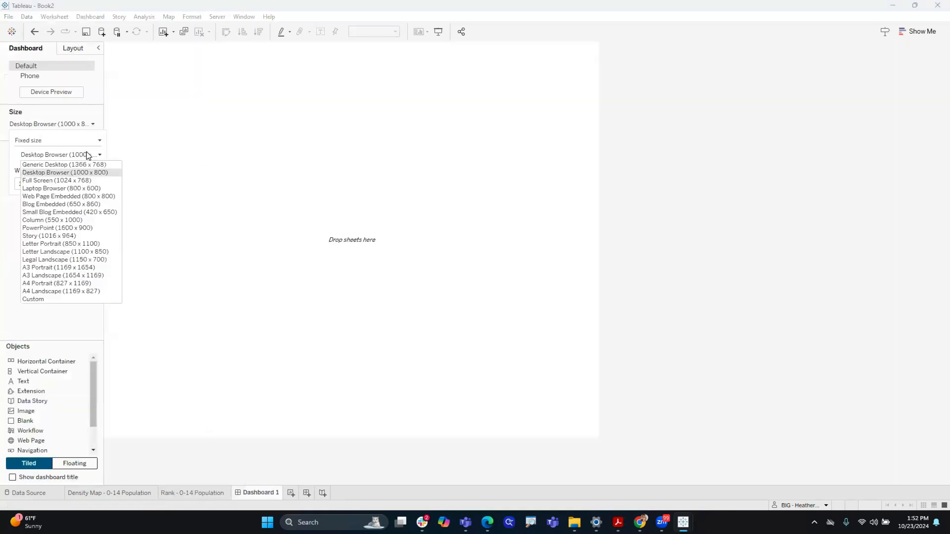
left_click(79, 228)
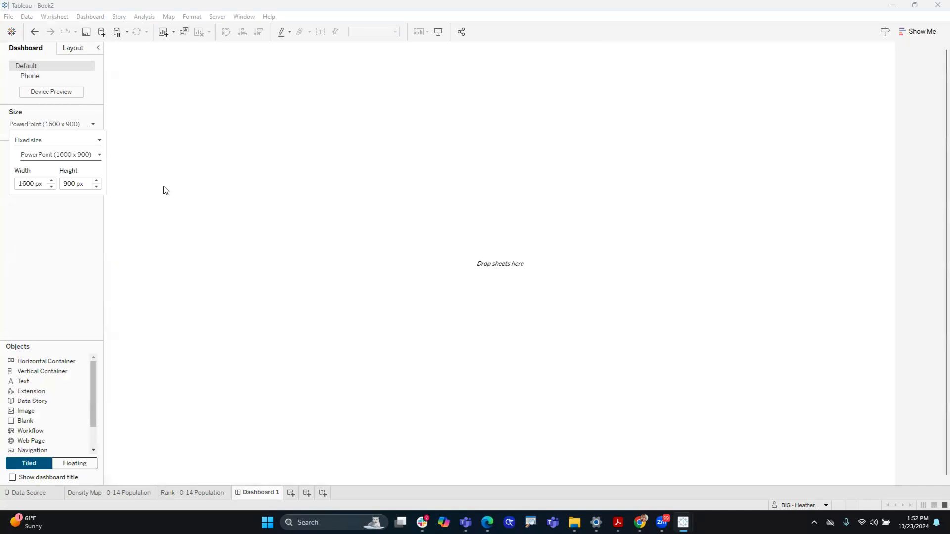
left_click(225, 207)
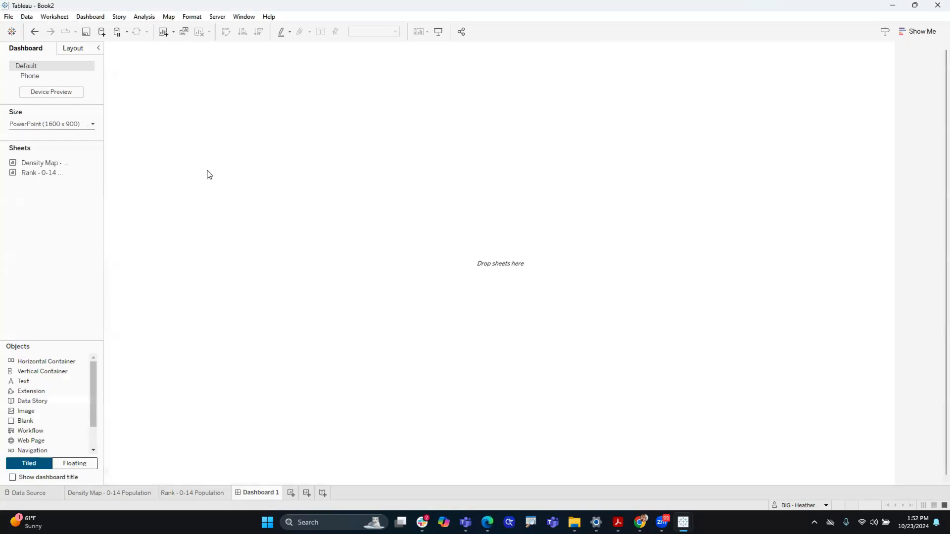
Place the Rank sheet on the dashboard with the Density Map to its right, and narrow the Rank chart to widen the map.
left_click_drag(48, 173, 215, 159)
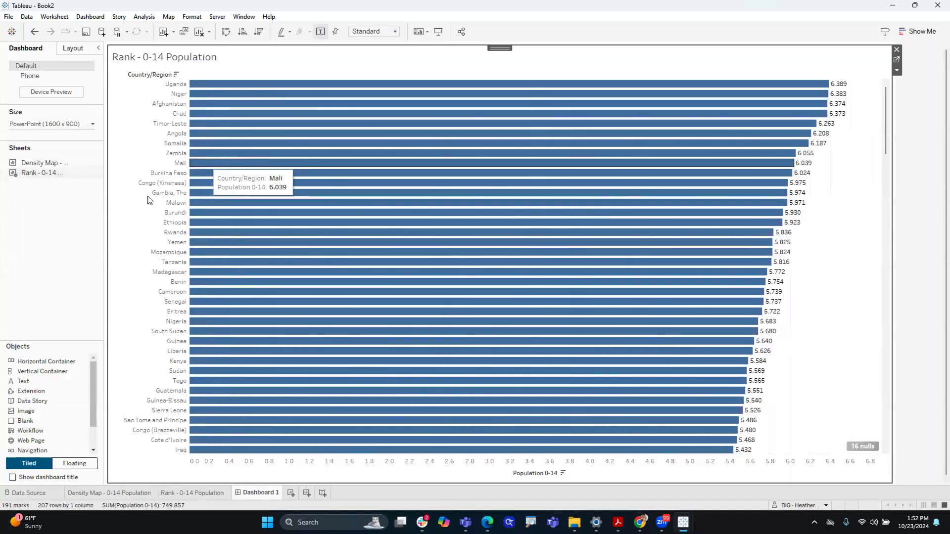
mouse_move(45, 162)
left_mouse_down()
mouse_move(269, 191)
mouse_move(543, 247)
mouse_move(490, 244)
left_mouse_up()
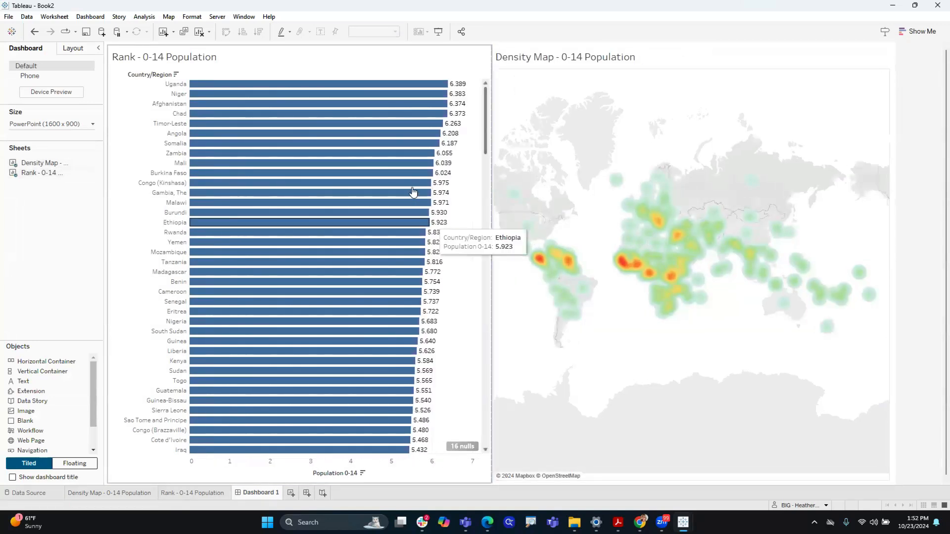
left_click_drag(491, 250, 396, 260)
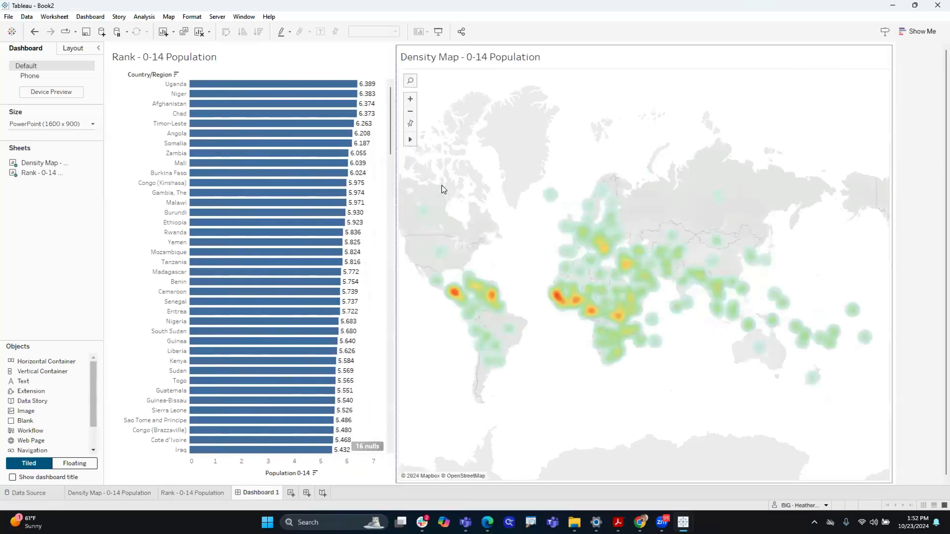
Use the Rank chart as a dashboard filter and filter the density map to Uganda.
left_click(351, 62)
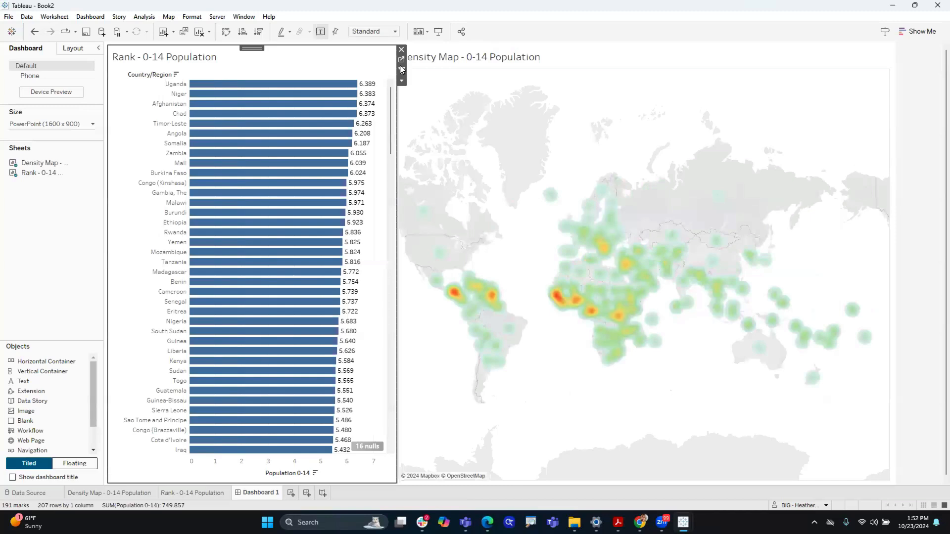
left_click(402, 70)
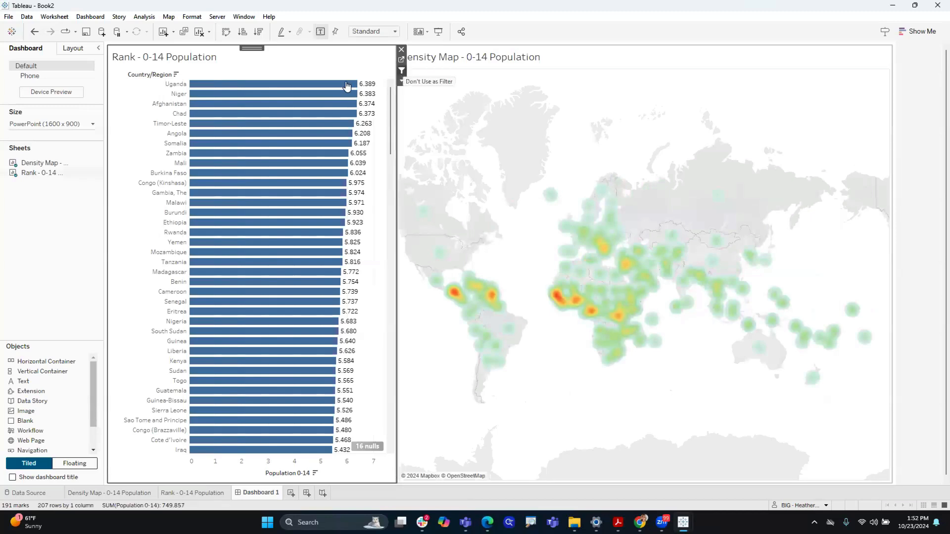
left_click(319, 87)
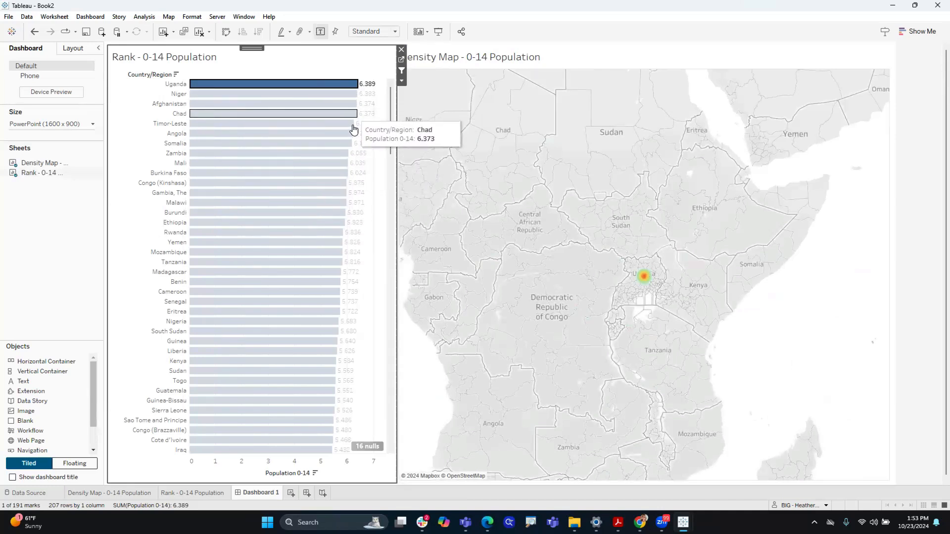
Filter the map to the five highest-ranked countries, Uganda through Timor-Leste, inspect their density marks, and clear the selection.
left_click_drag(374, 130, 192, 85)
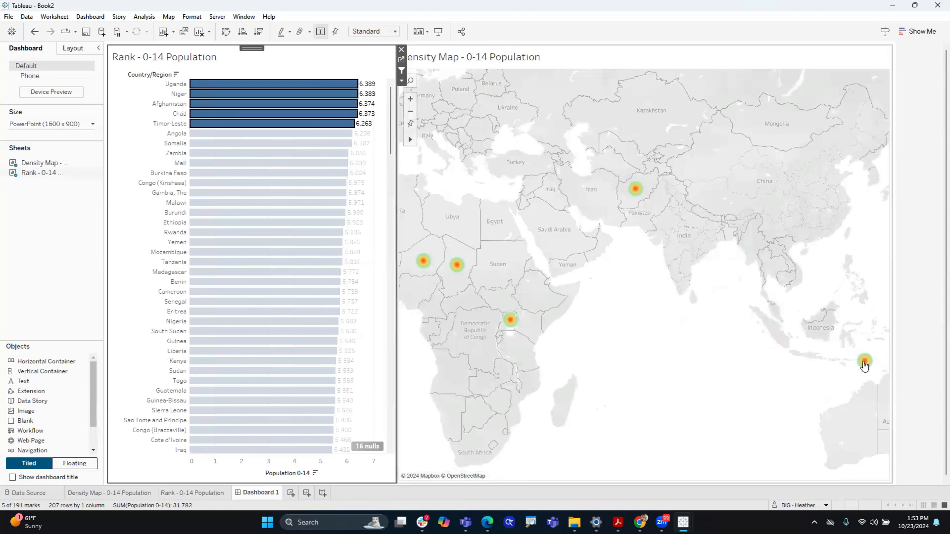
mouse_move(511, 322)
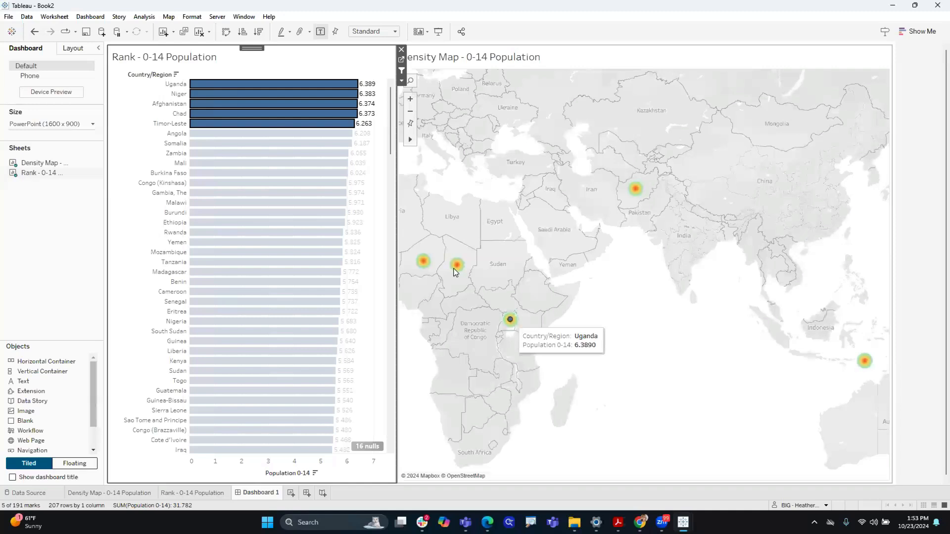
mouse_move(457, 268)
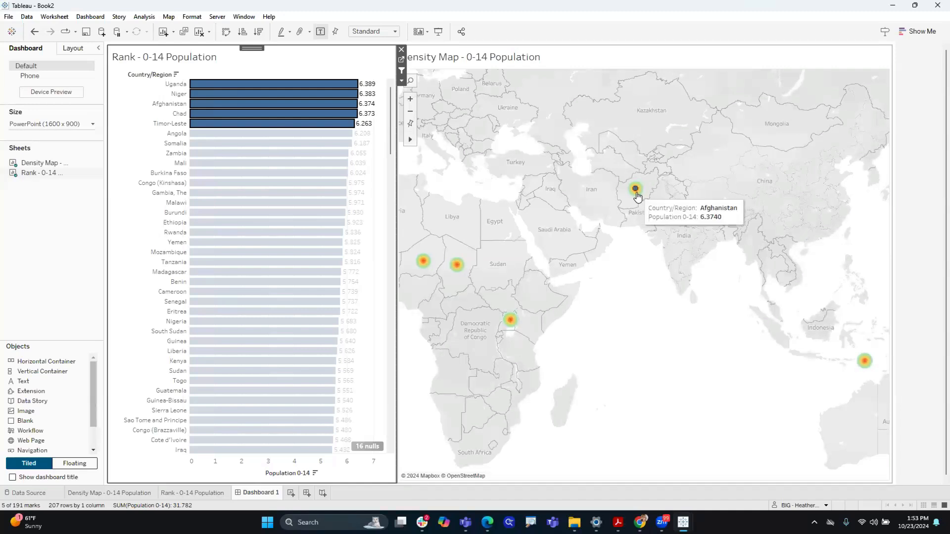
mouse_move(864, 365)
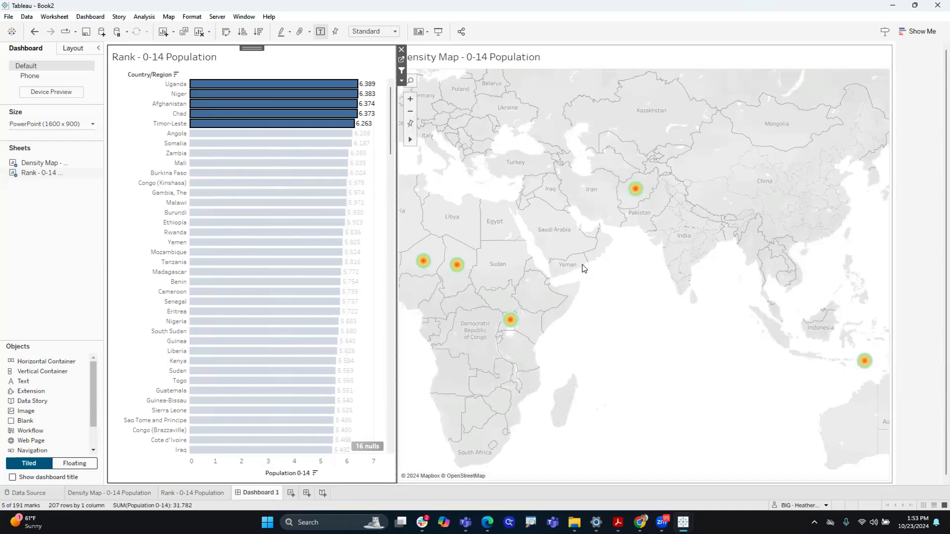
left_click(626, 295)
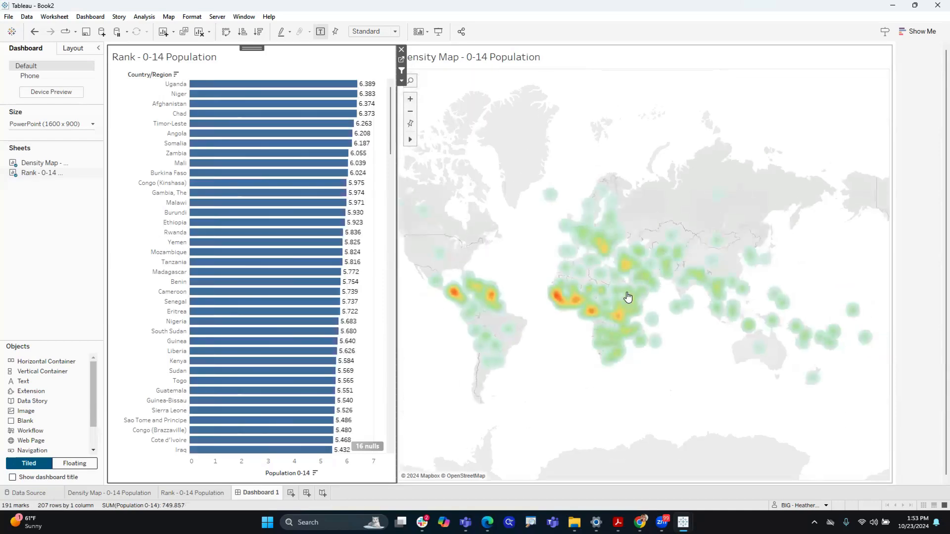